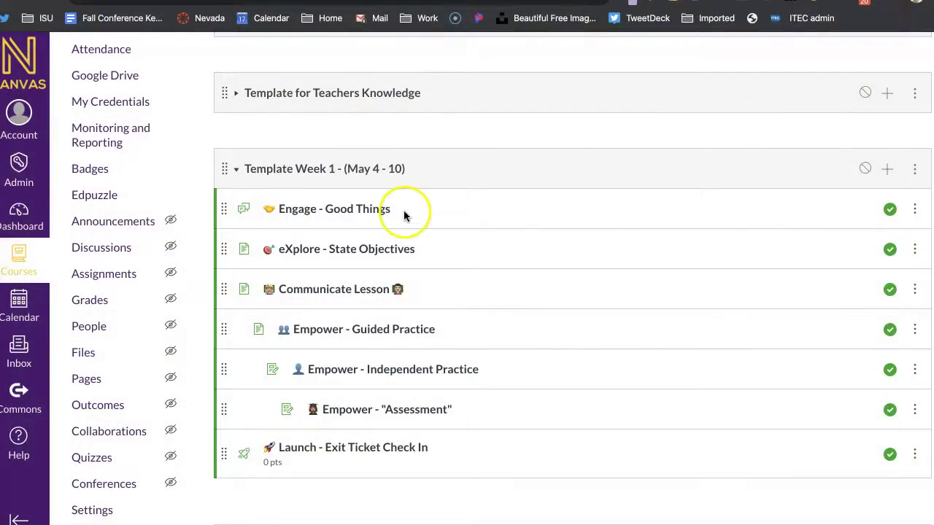
- Open the 'Engage - Good Things' discussion listed under Template Week 1 on the Modules page
scroll(437, 194, "down", 2)
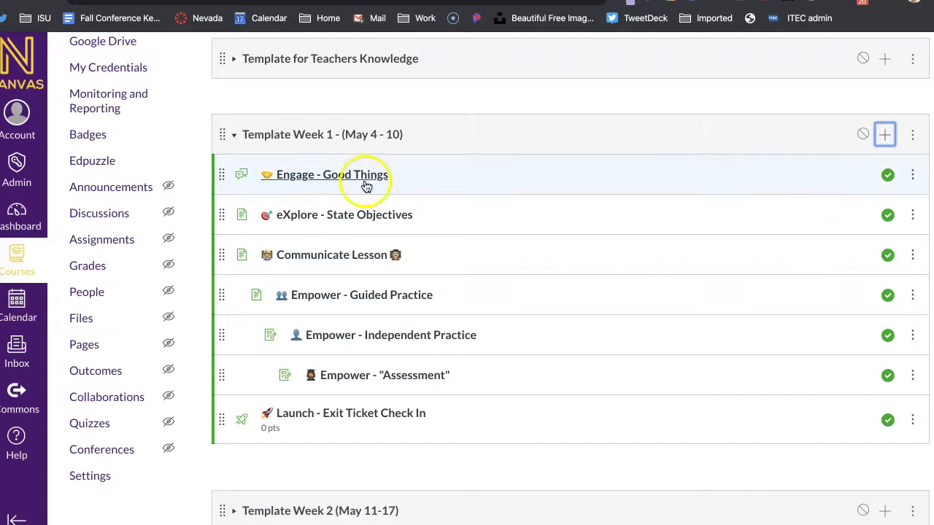
left_click(333, 173)
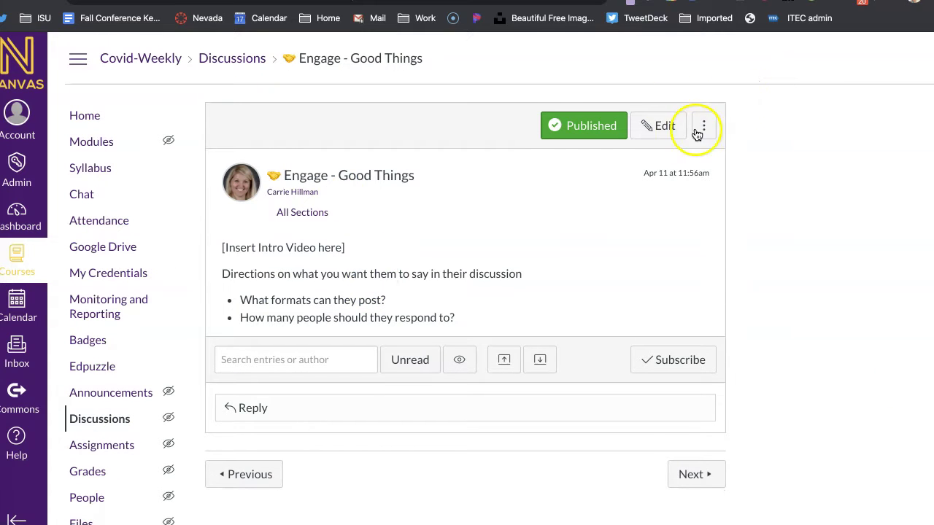
- Edit the discussion and highlight the intro video placeholder line and the first bullet question
left_click(661, 127)
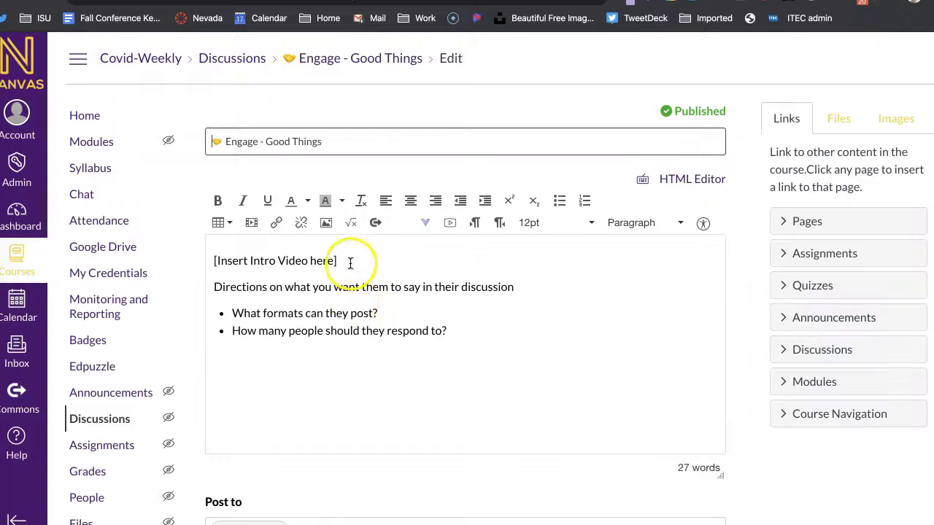
left_click_drag(340, 260, 214, 261)
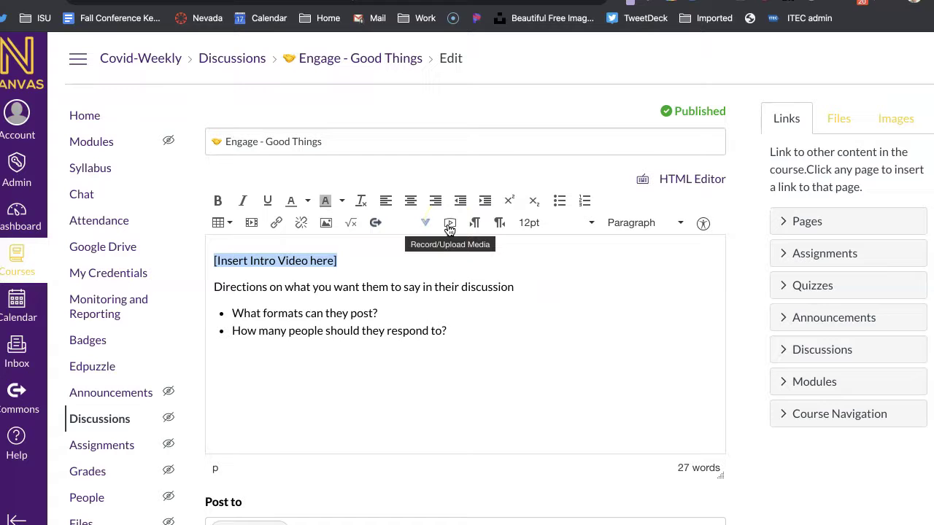
left_click(383, 312)
left_click_drag(384, 312, 237, 317)
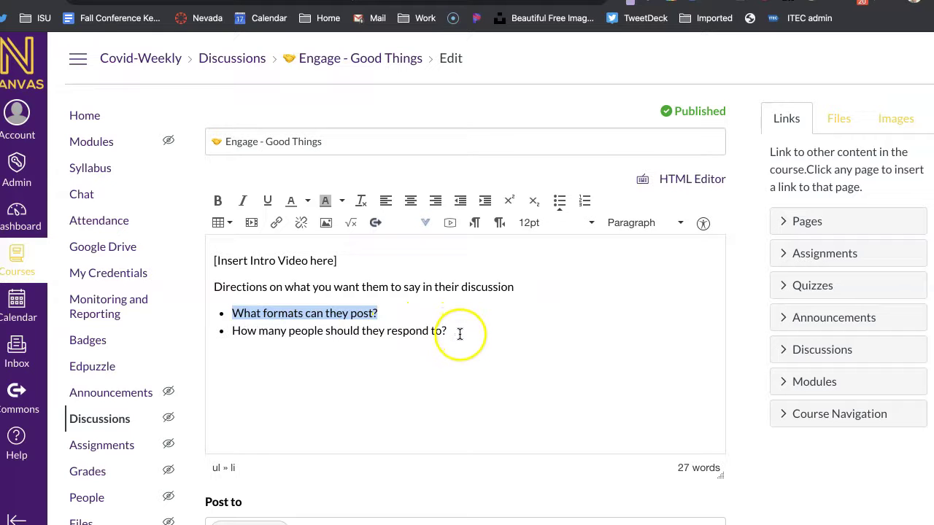
- Bring the Post to (All Sections) and Options settings, with threaded replies and liking, into view
scroll(458, 334, "down", 1)
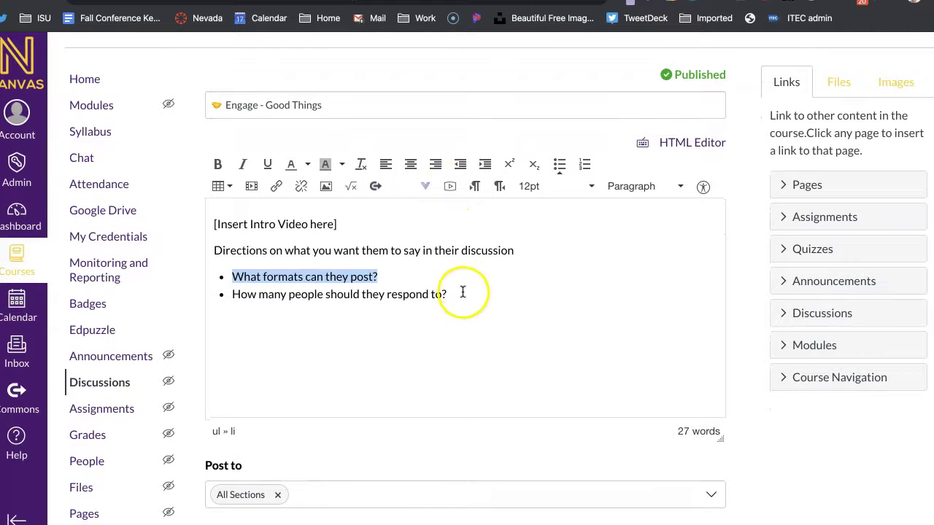
scroll(461, 299, "down", 3)
scroll(461, 298, "up", 3)
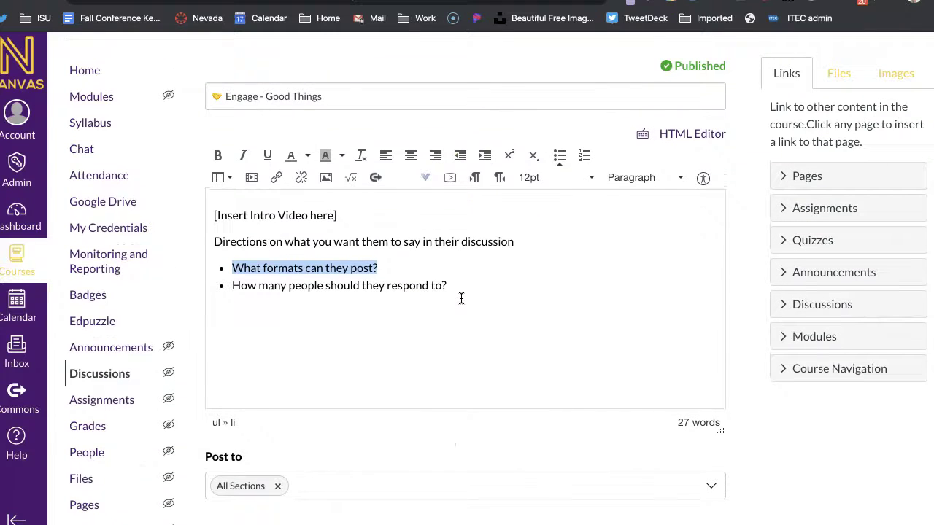
left_click(461, 298)
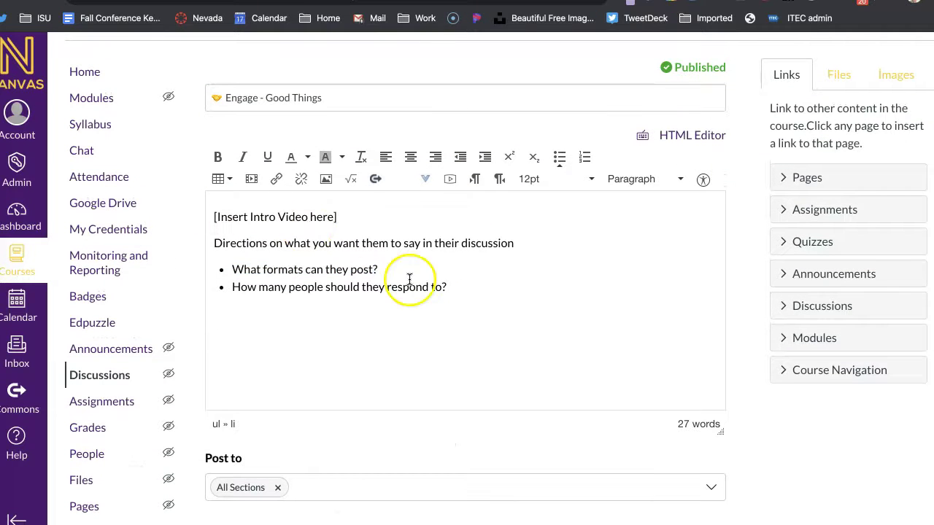
scroll(556, 330, "down", 3)
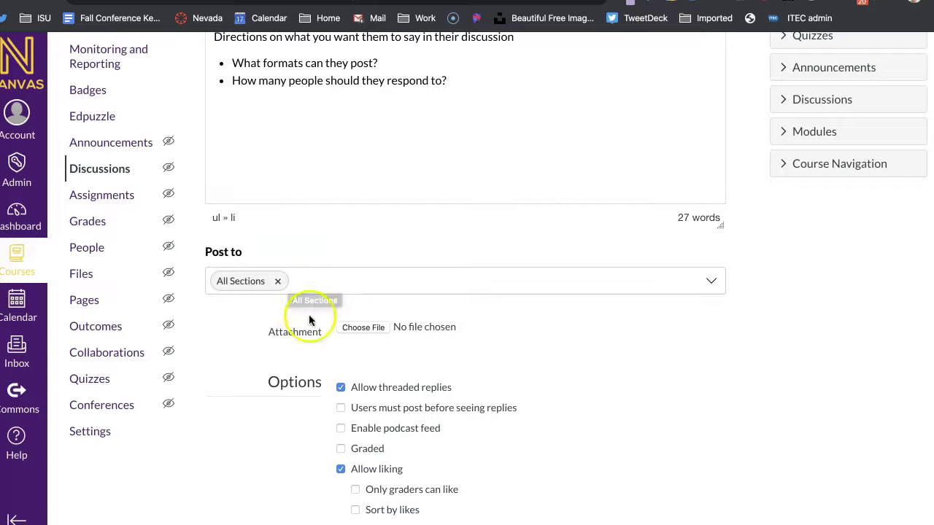
scroll(299, 339, "down", 1)
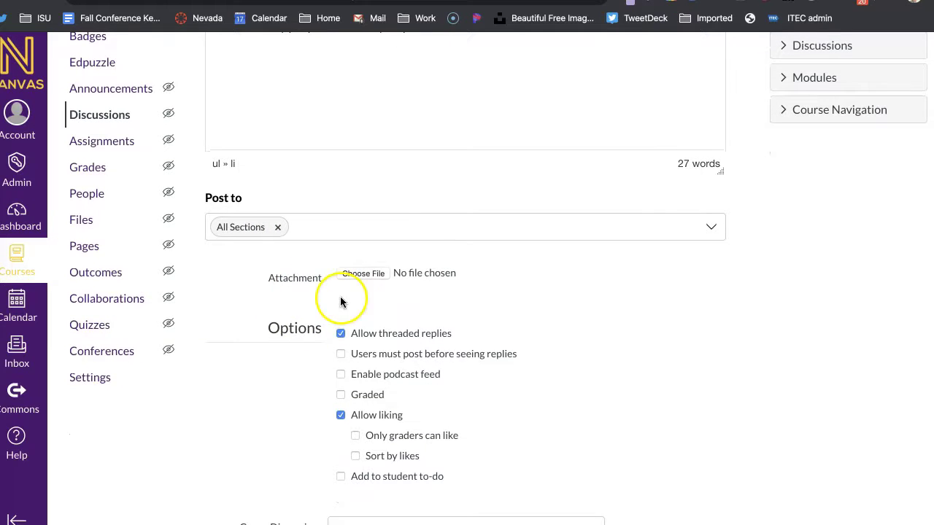
scroll(325, 324, "down", 2)
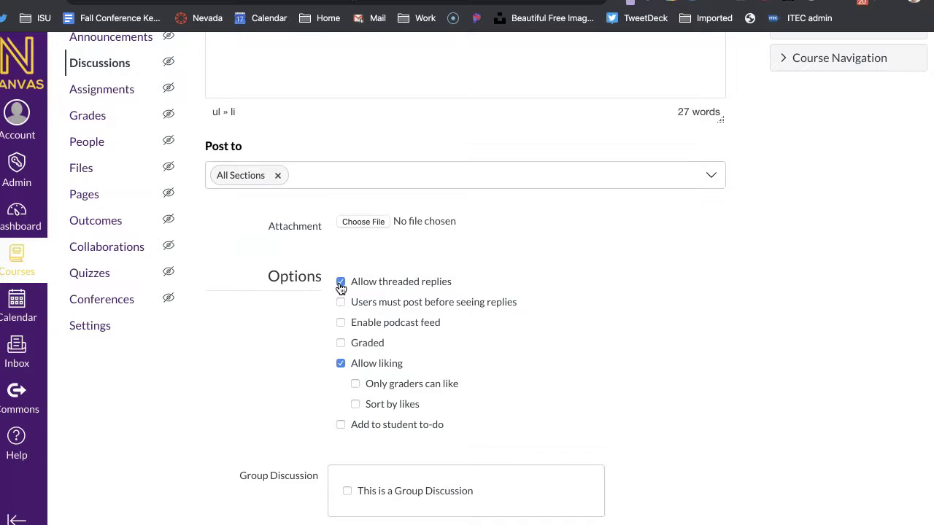
left_click(340, 305)
scroll(343, 329, "down", 1)
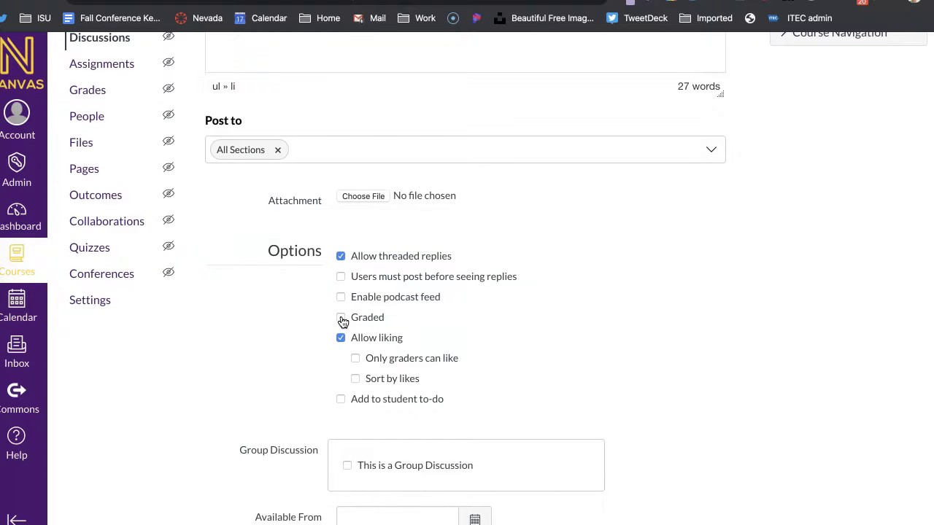
scroll(342, 322, "down", 1)
left_click(348, 296)
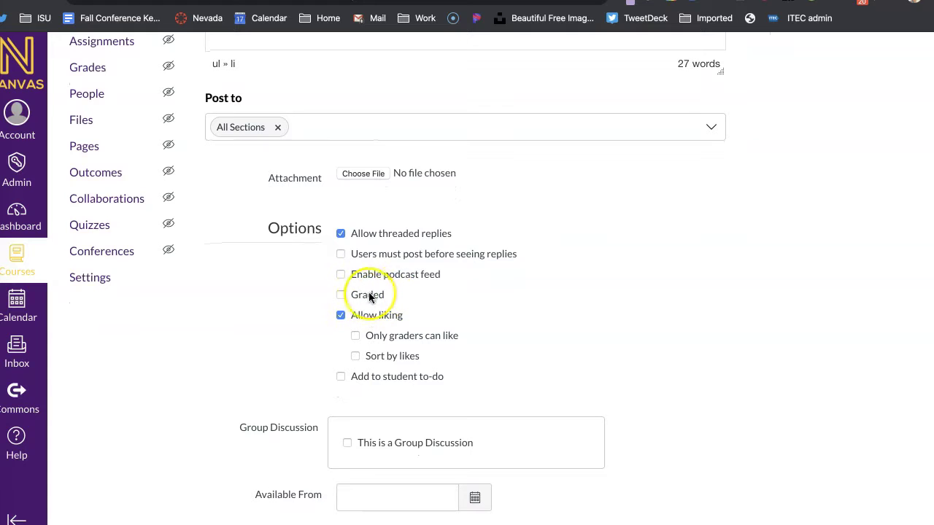
scroll(370, 295, "down", 1)
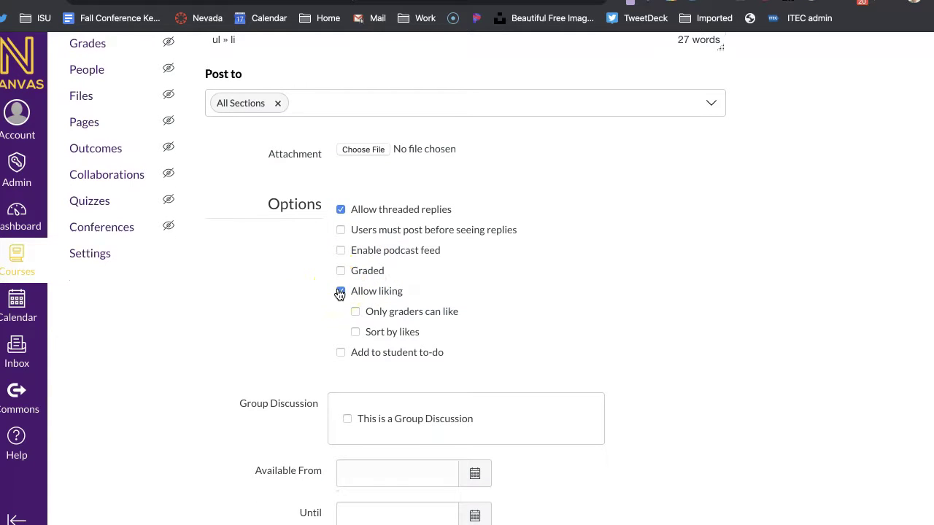
left_click(340, 292)
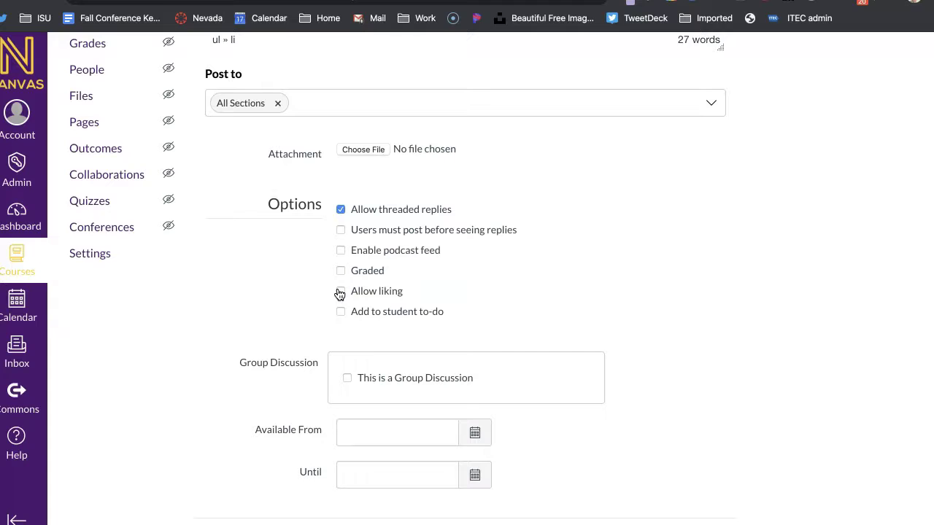
left_click(339, 291)
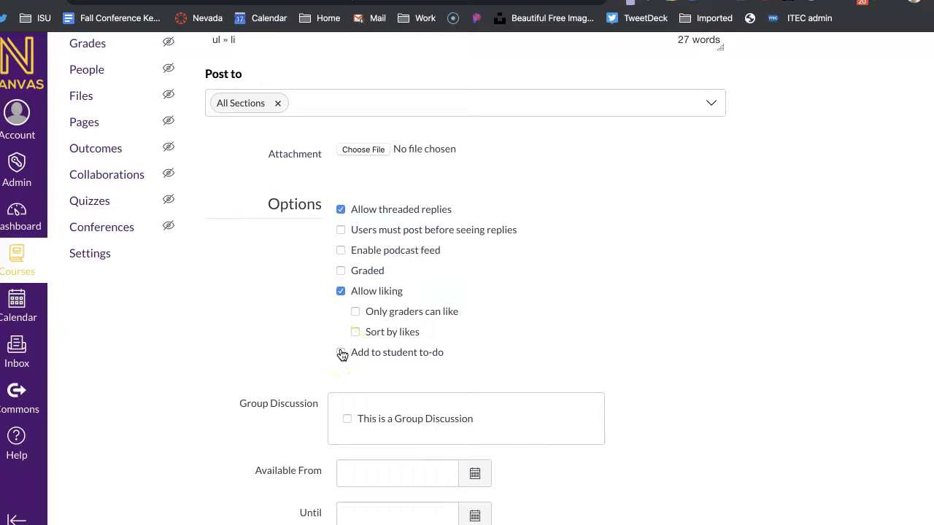
left_click(341, 353)
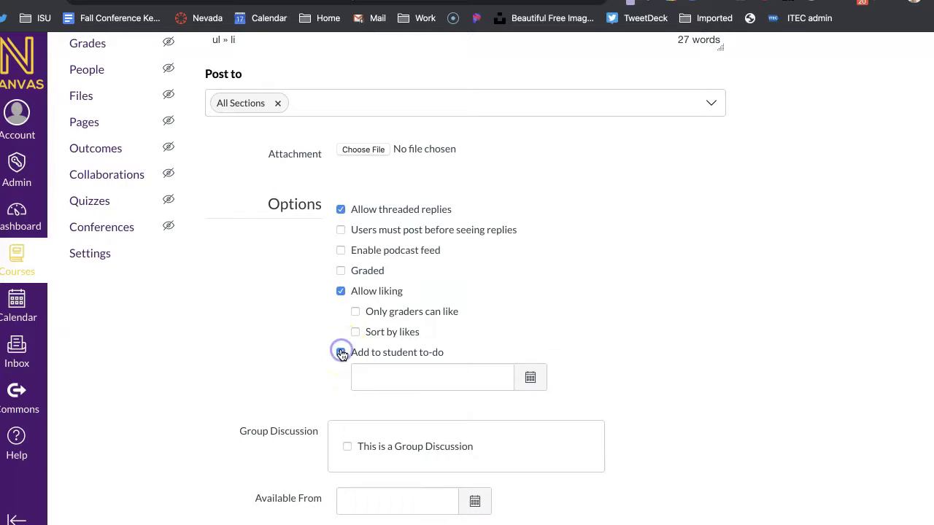
left_click(531, 378)
left_click(594, 304)
- Remove the discussion from the student to-do list
left_click(340, 352)
scroll(341, 358, "down", 2)
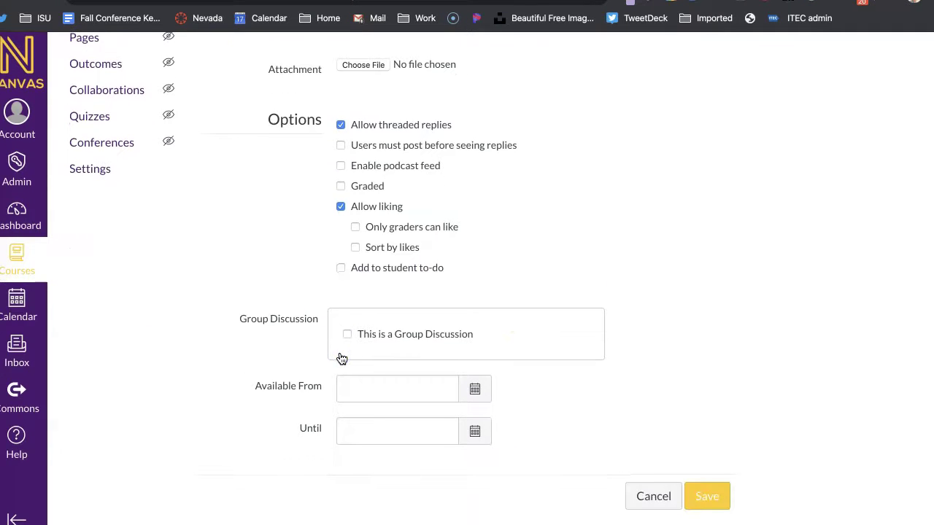
left_click(305, 266)
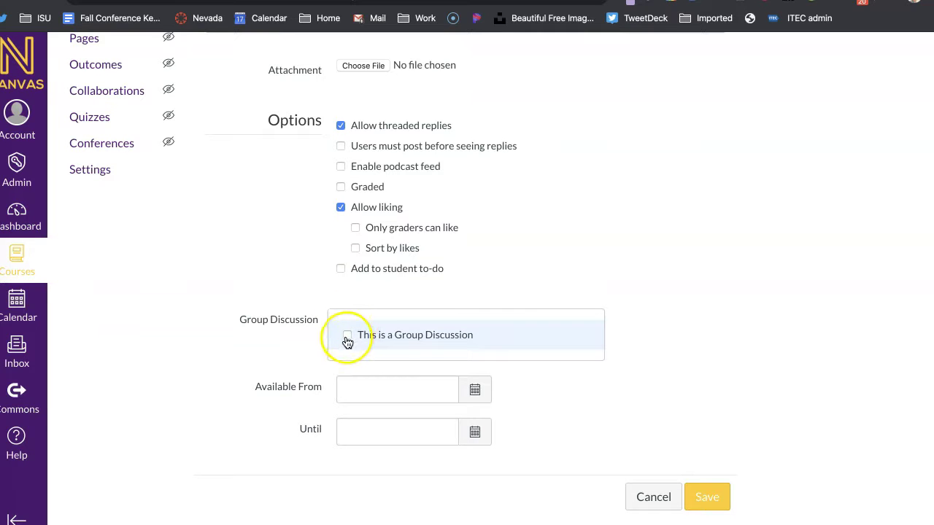
- Check 'This is a Group Discussion' to bring up the Create Group Set form
scroll(345, 323, "up", 10)
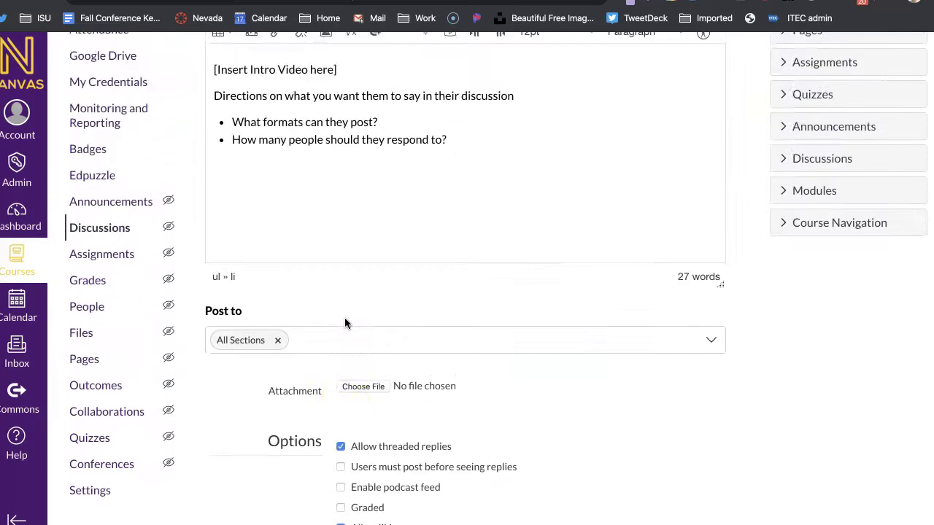
scroll(313, 351, "down", 2)
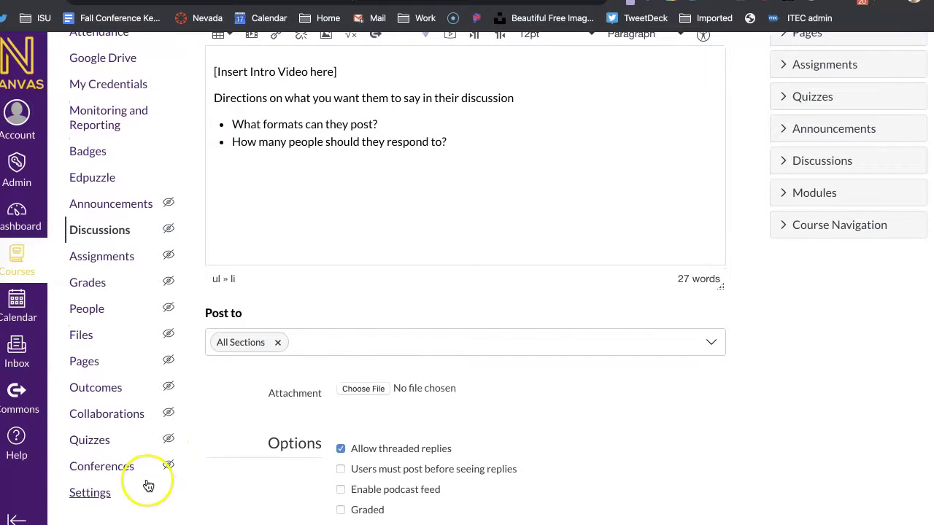
scroll(139, 491, "down", 1)
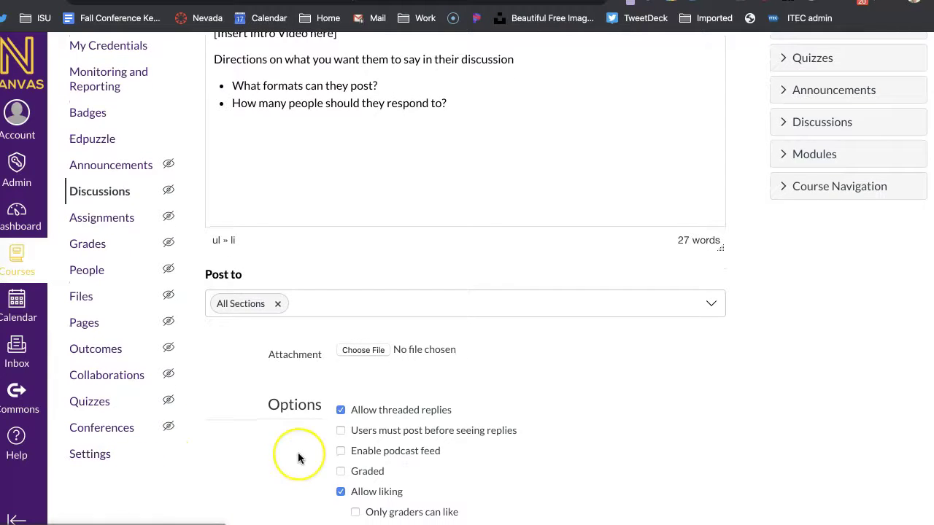
scroll(297, 452, "down", 4)
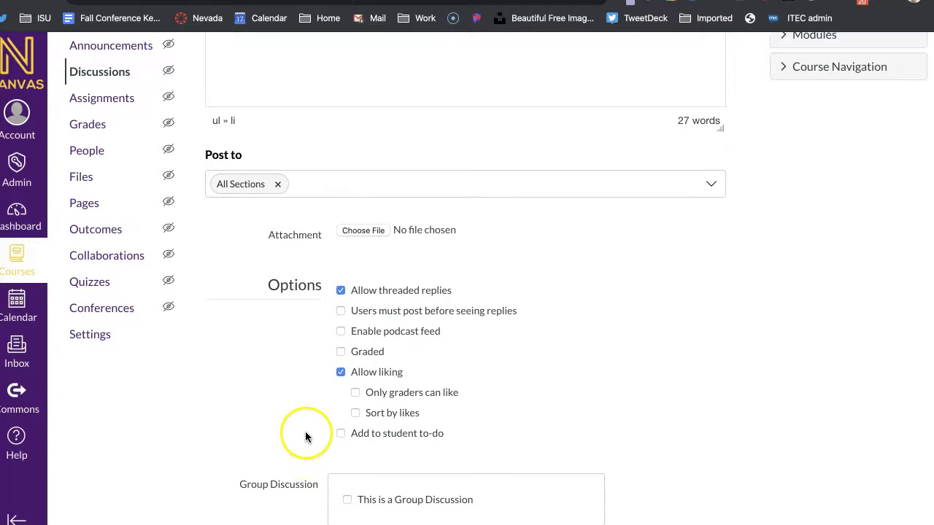
scroll(305, 436, "down", 4)
left_click(347, 369)
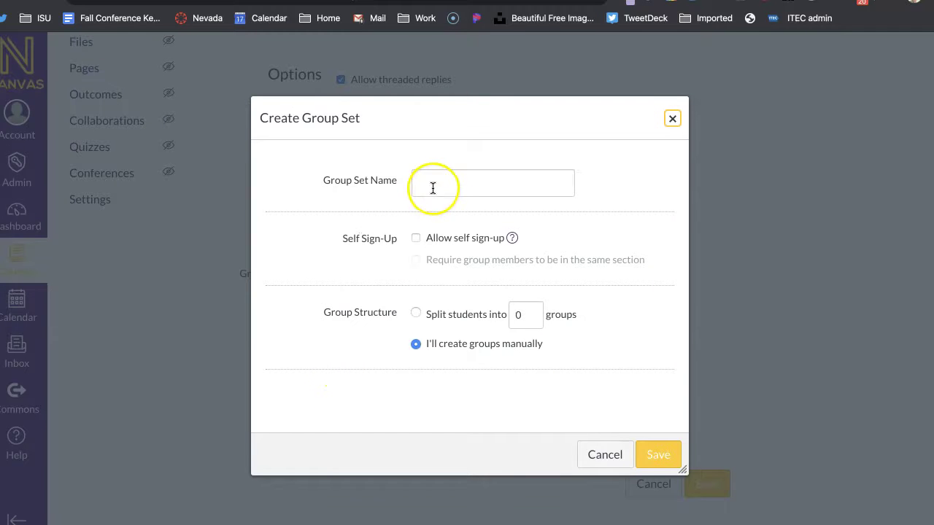
- Cancel the Create Group Set dialog and uncheck 'This is a Group Discussion'
left_click(429, 252)
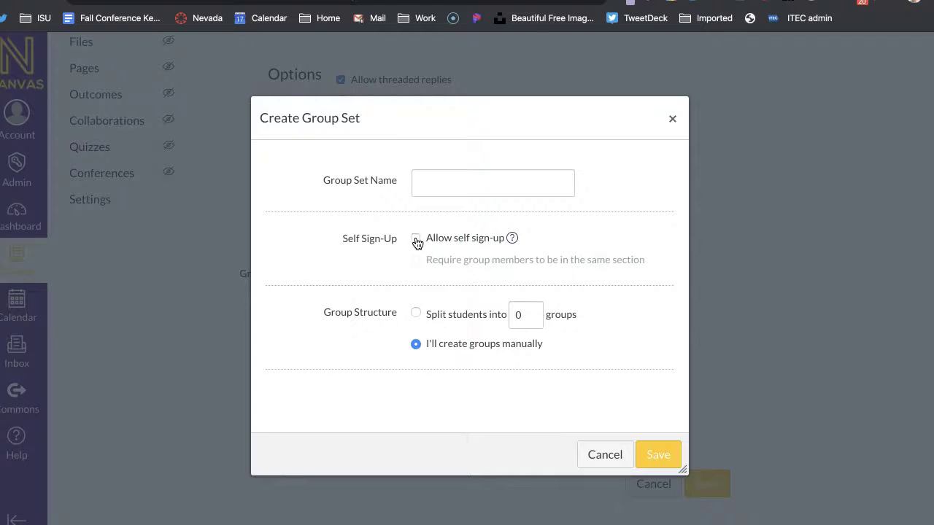
left_click(416, 315)
left_click(594, 450)
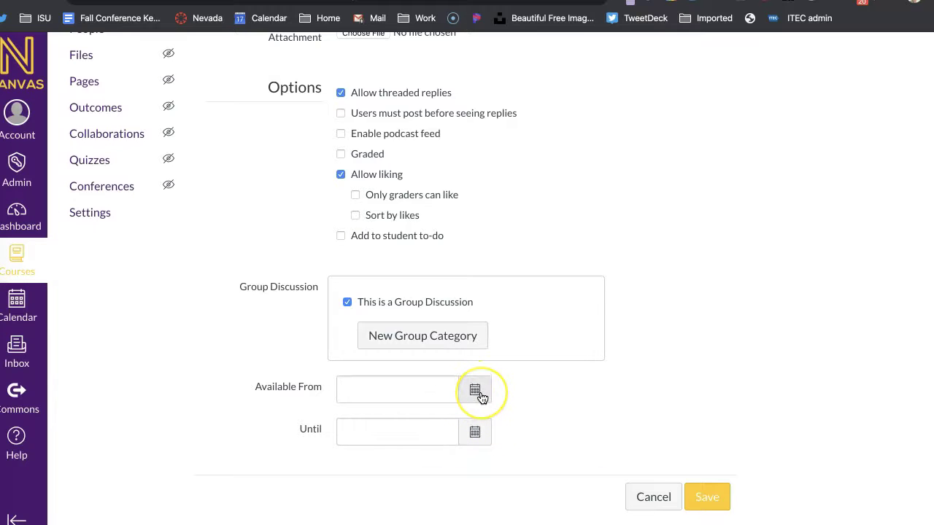
scroll(479, 394, "down", 1)
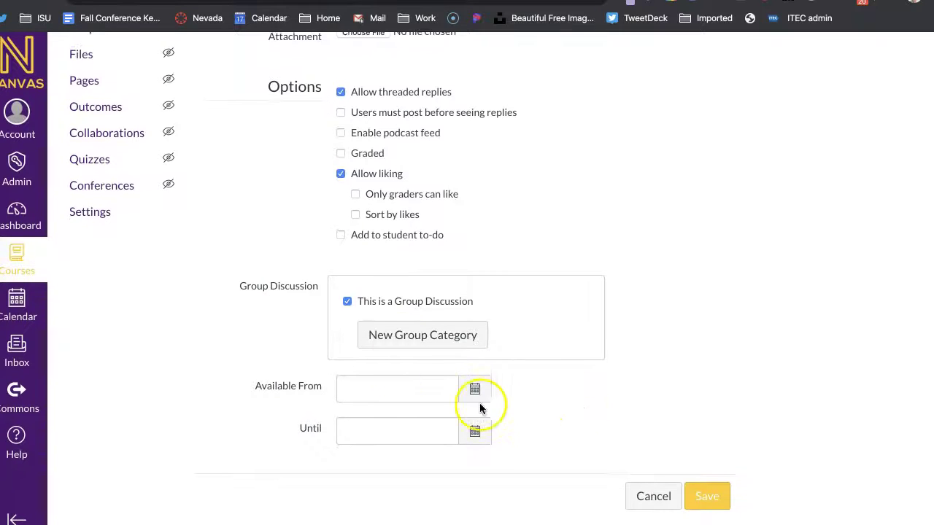
left_click(347, 302)
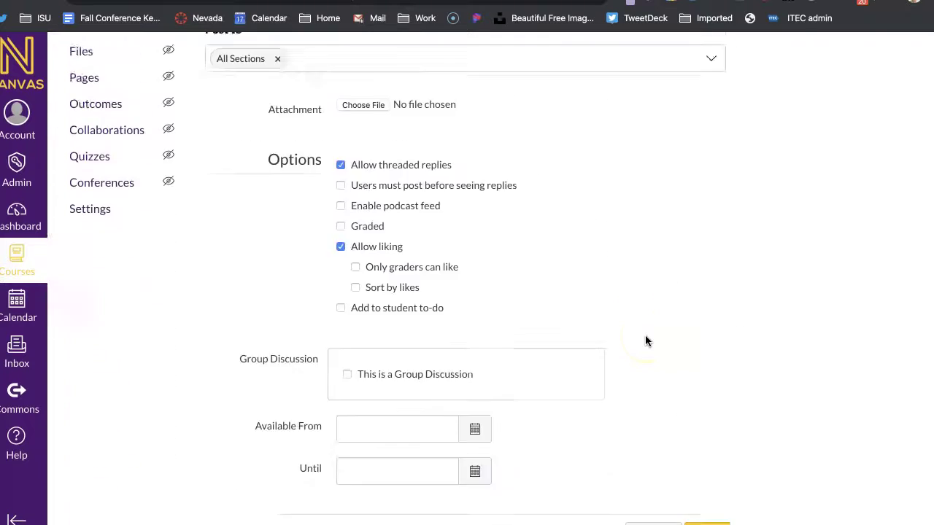
scroll(645, 341, "down", 2)
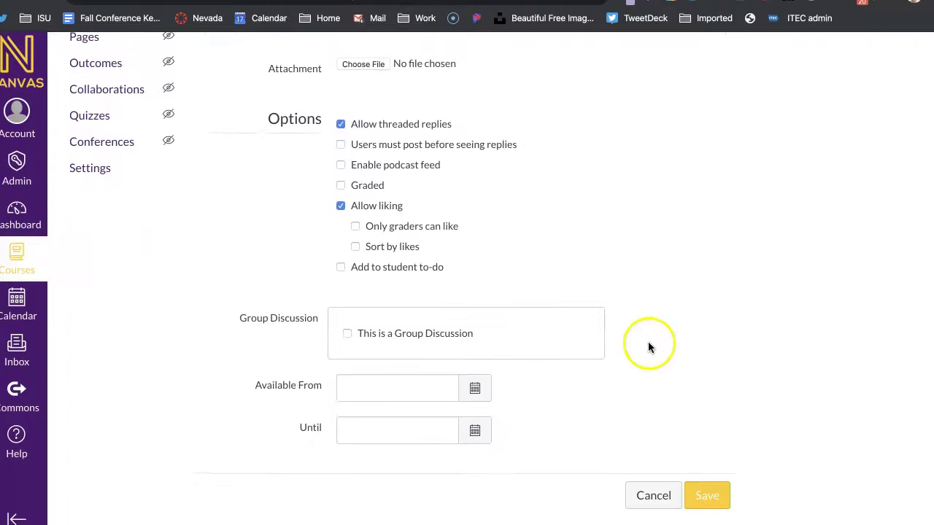
- Save the discussion and focus the search box for entries or authors
left_click(705, 497)
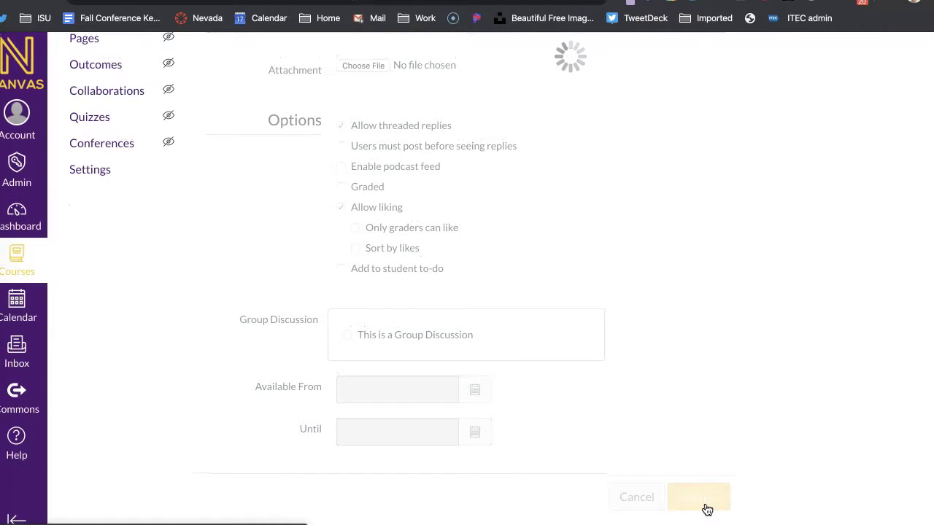
scroll(706, 508, "down", 2)
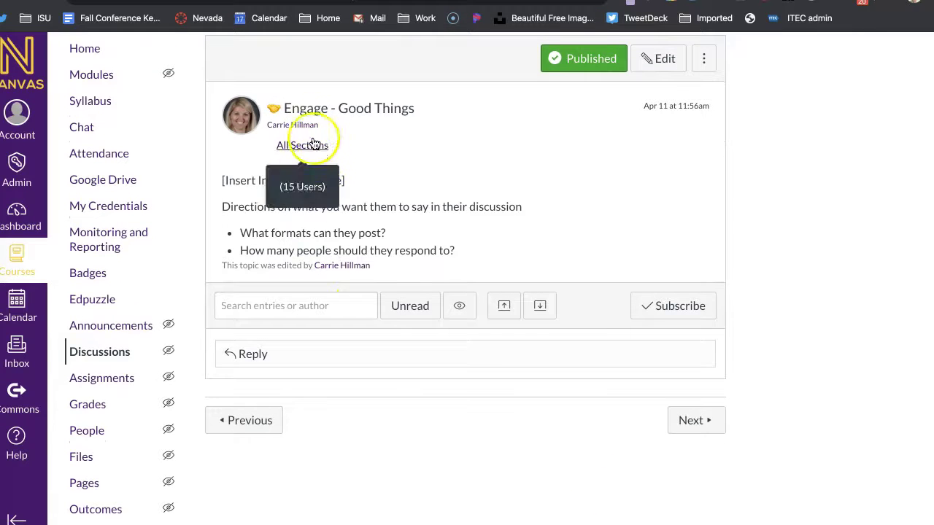
left_click(326, 309)
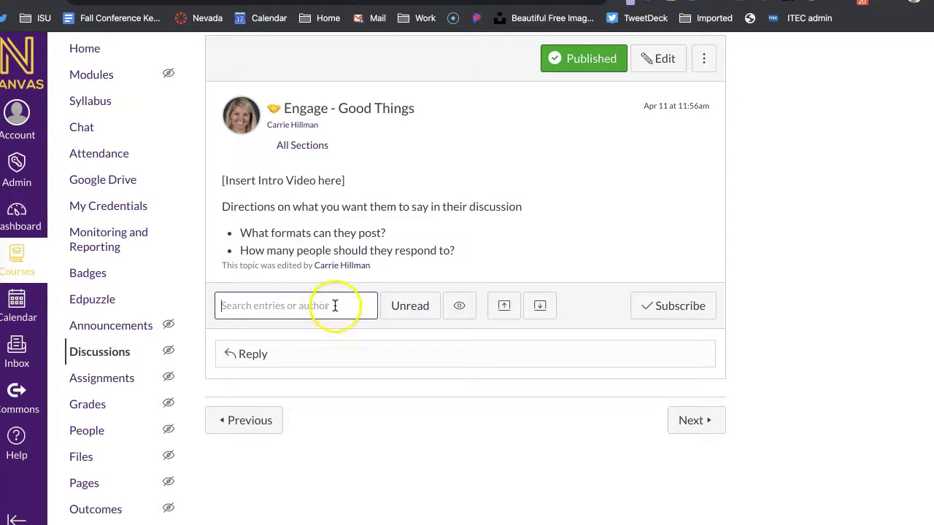
- Toggle the Unread filter and deleted-replies view off again, then collapse and expand all replies
left_click(398, 308)
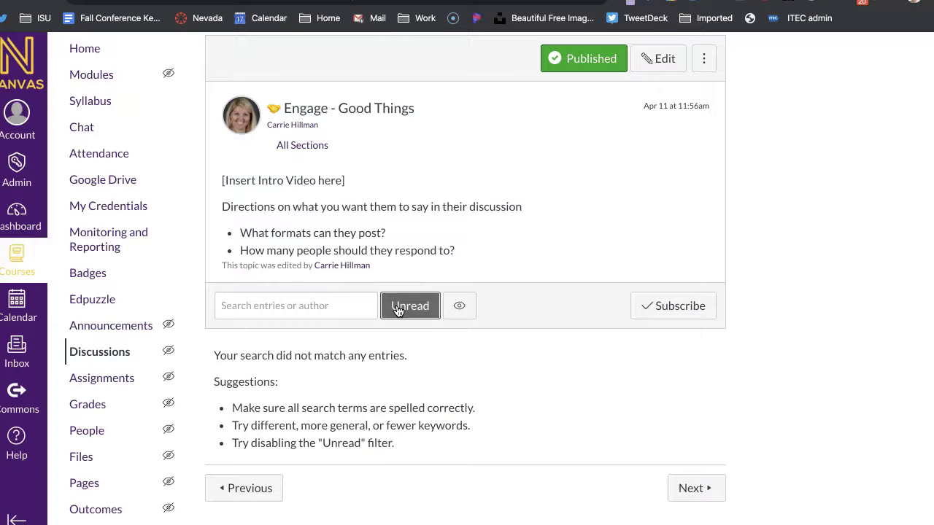
left_click(398, 307)
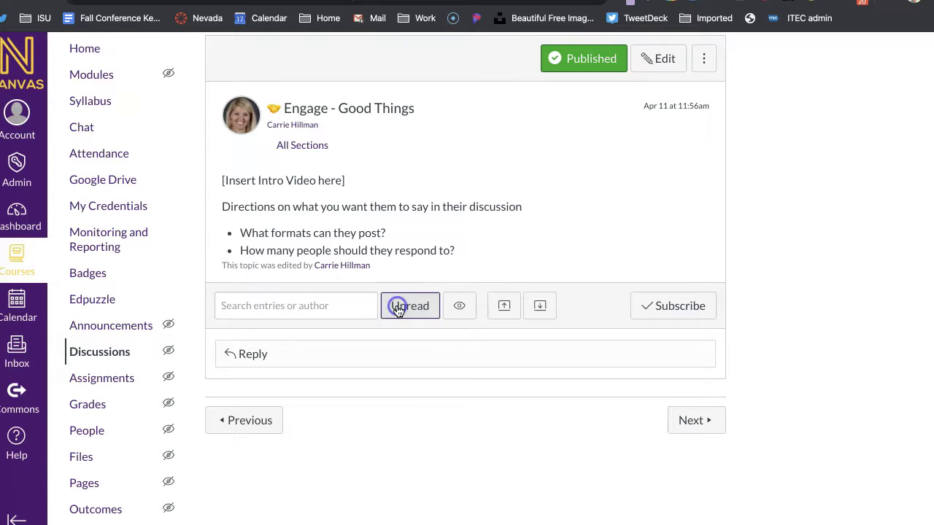
left_click(460, 308)
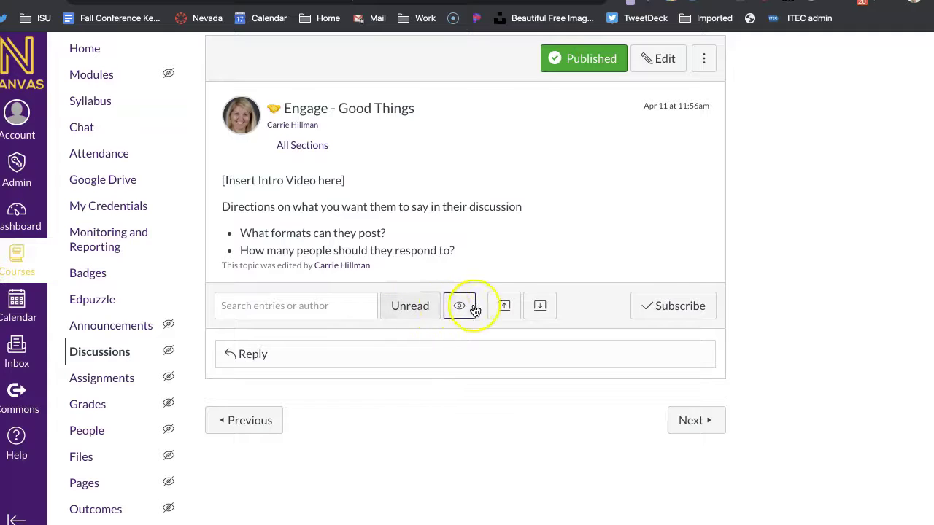
left_click(460, 308)
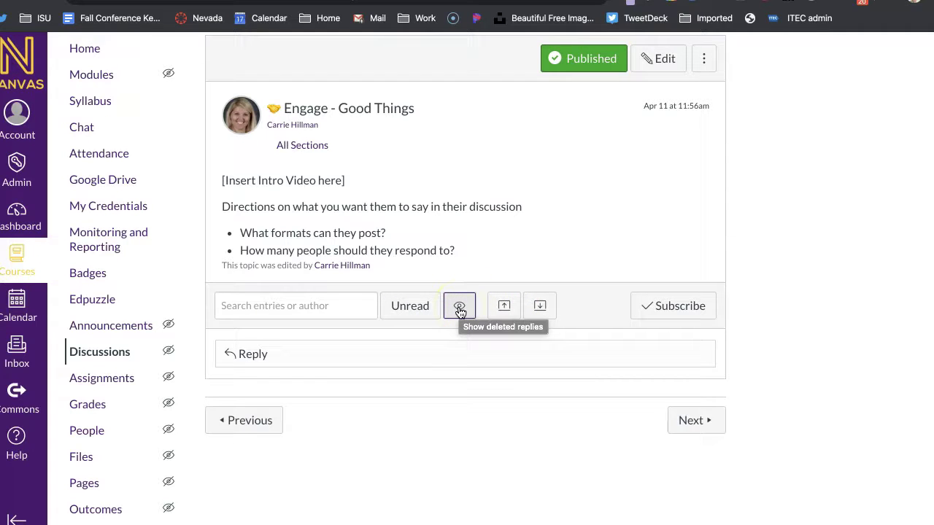
left_click(459, 308)
left_click(506, 315)
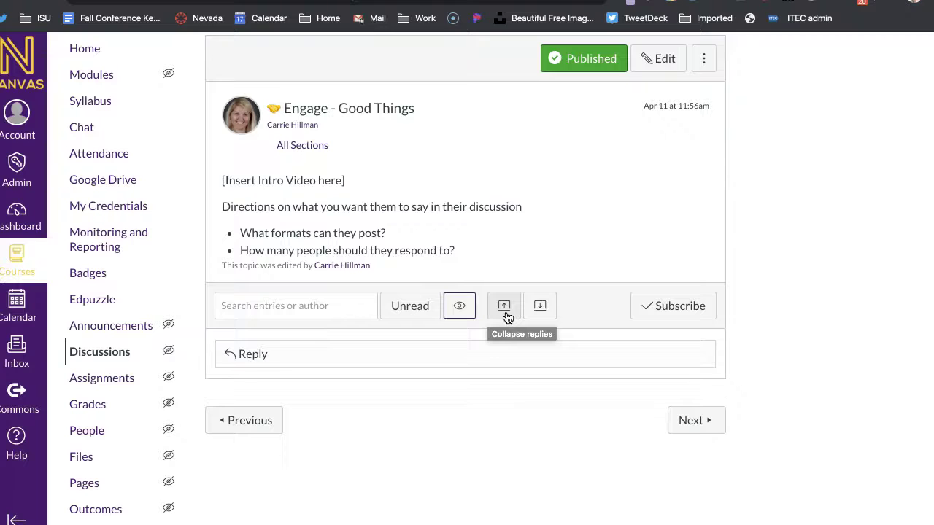
left_click(538, 314)
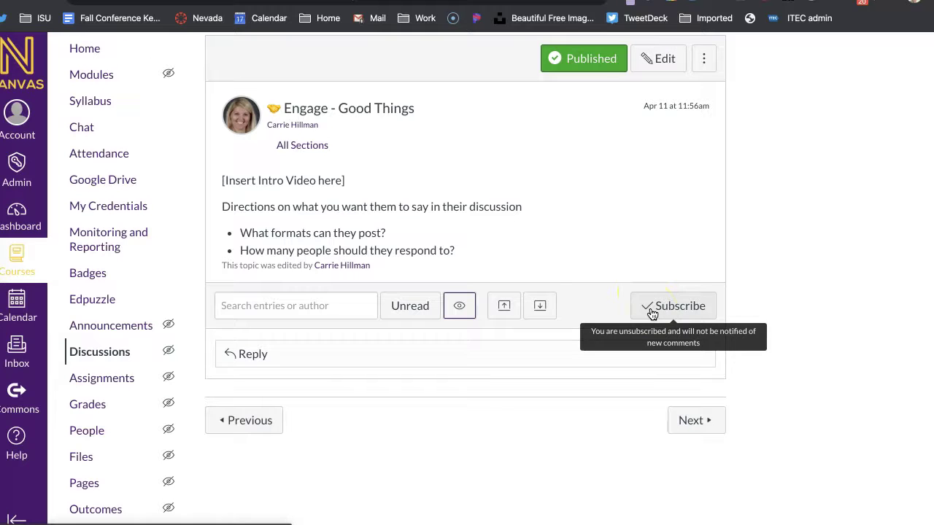
- Start a reply to the discussion and bring up the Insert/edit media dialog
left_click(245, 352)
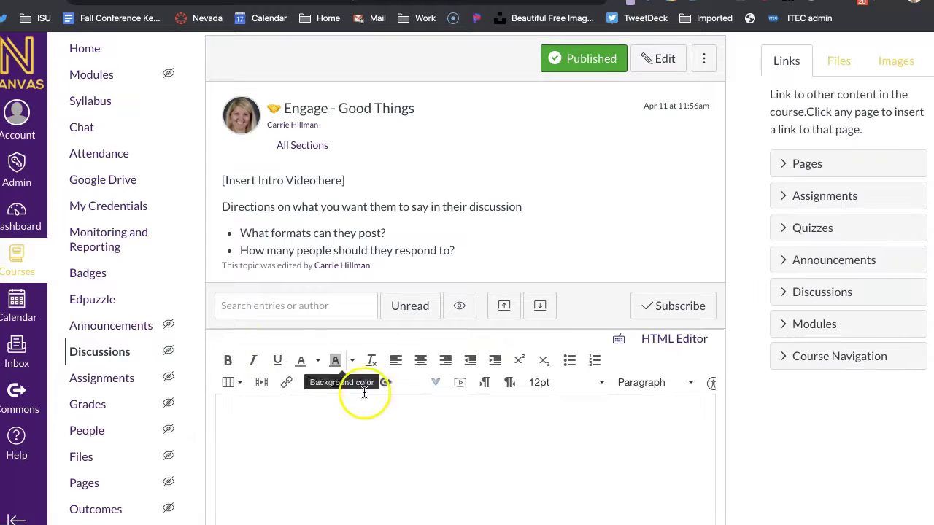
scroll(390, 447, "down", 3)
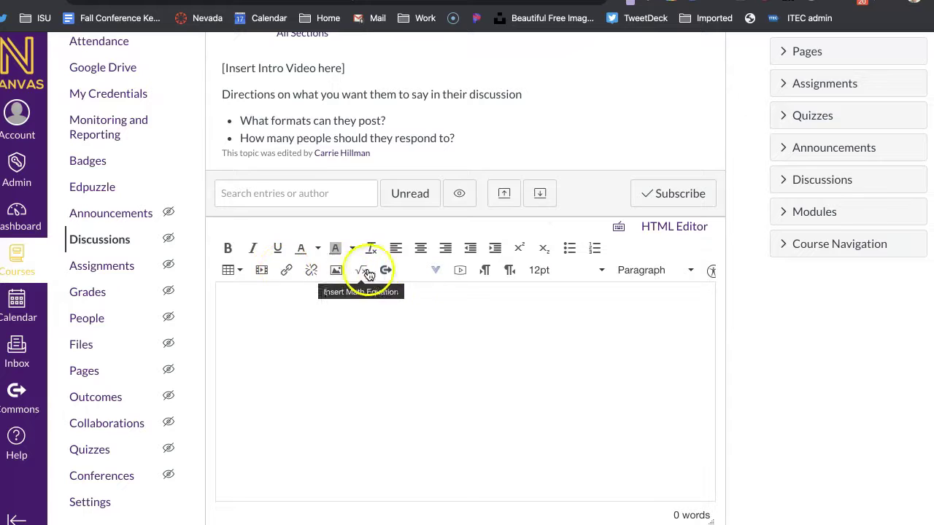
scroll(483, 272, "right", 1)
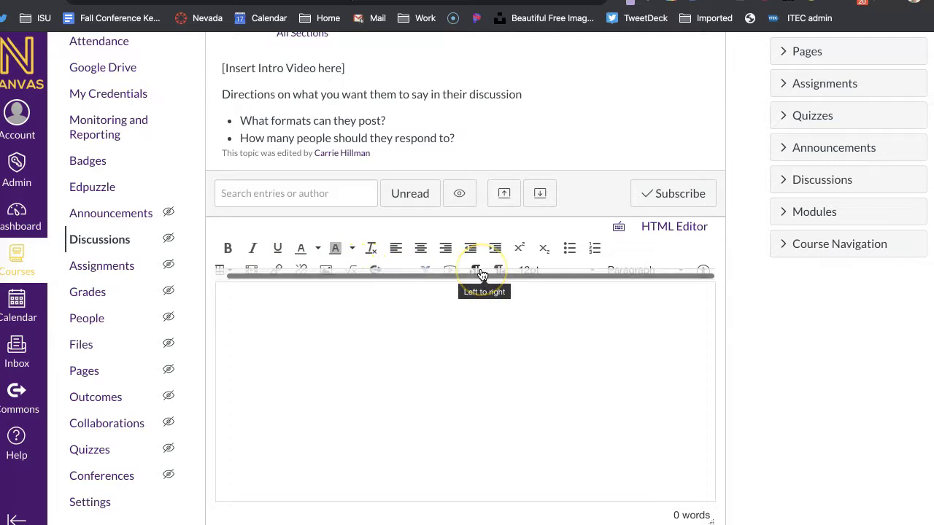
left_click(260, 272)
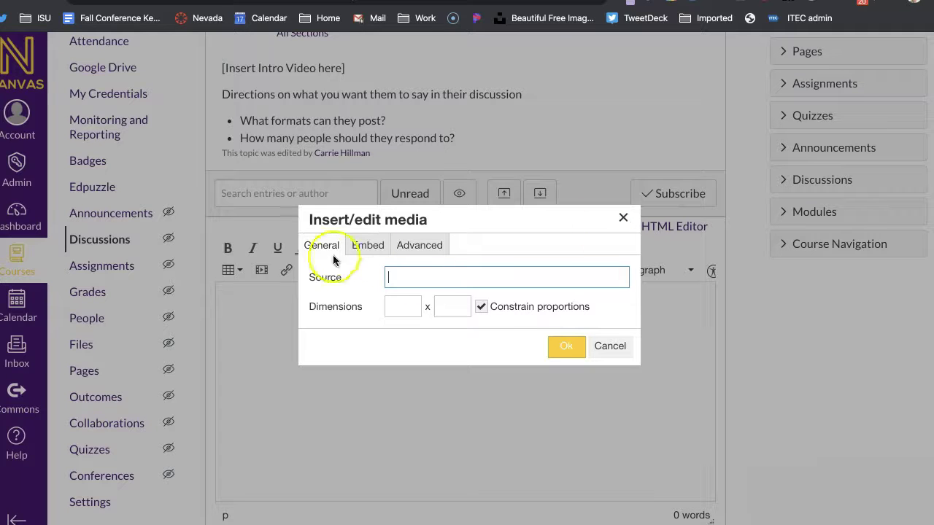
- Close Insert/edit media, view Record/Upload Media's Upload Media tab, close it, and reach Post Reply
left_click(619, 219)
left_click(456, 270)
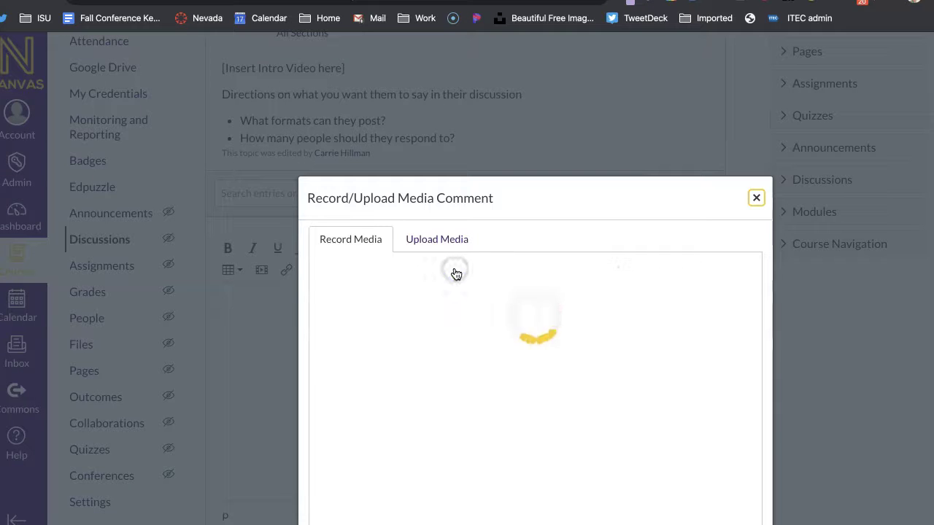
left_click(431, 239)
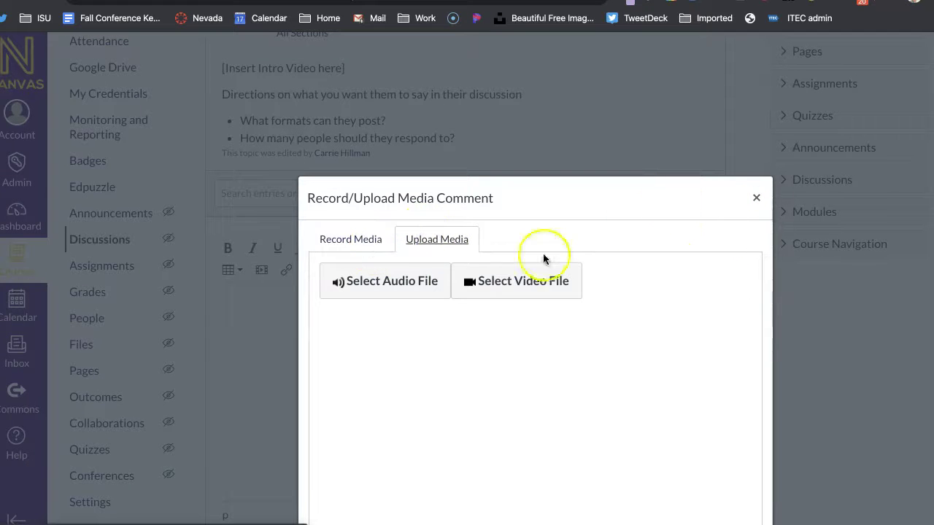
left_click(757, 198)
scroll(675, 397, "down", 3)
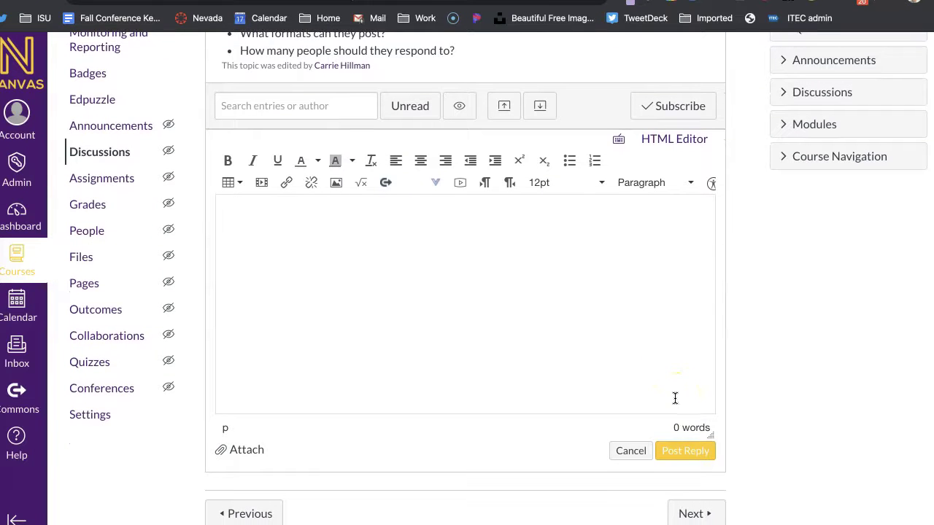
scroll(547, 350, "down", 1)
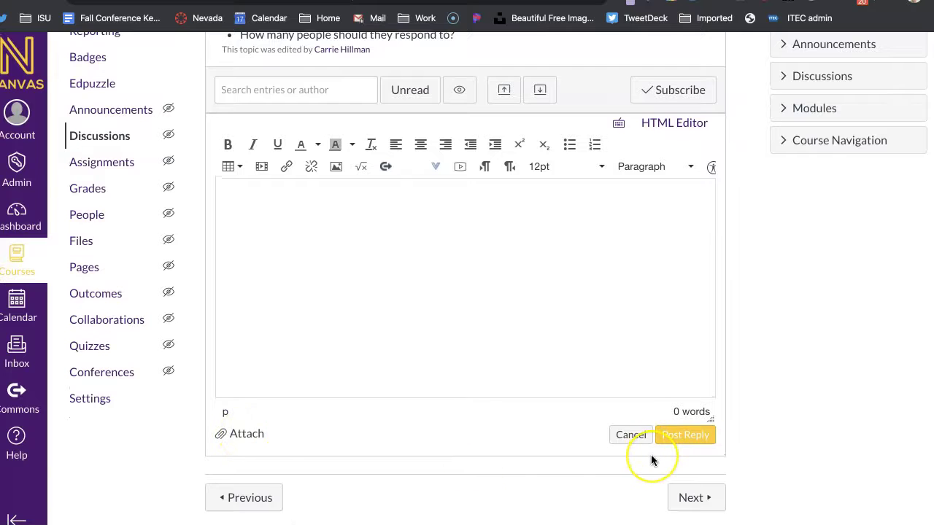
scroll(650, 454, "up", 2)
scroll(651, 455, "down", 2)
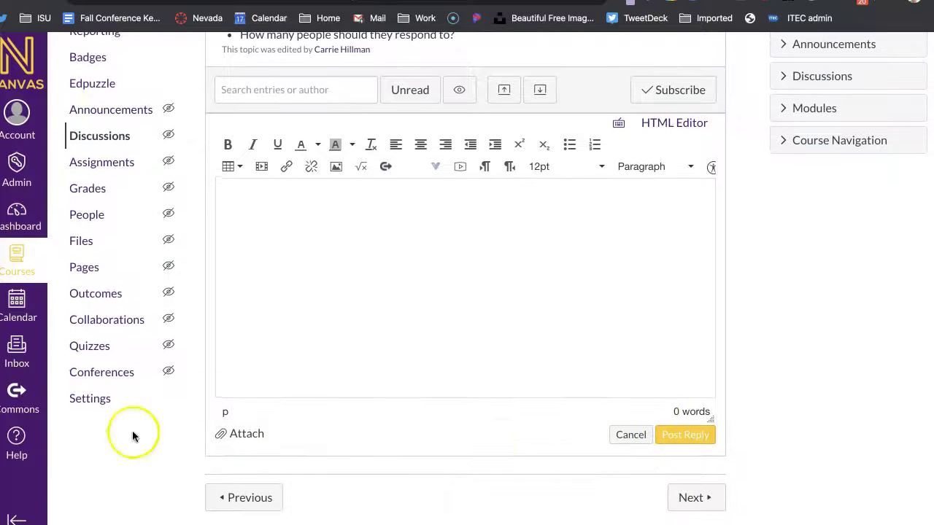